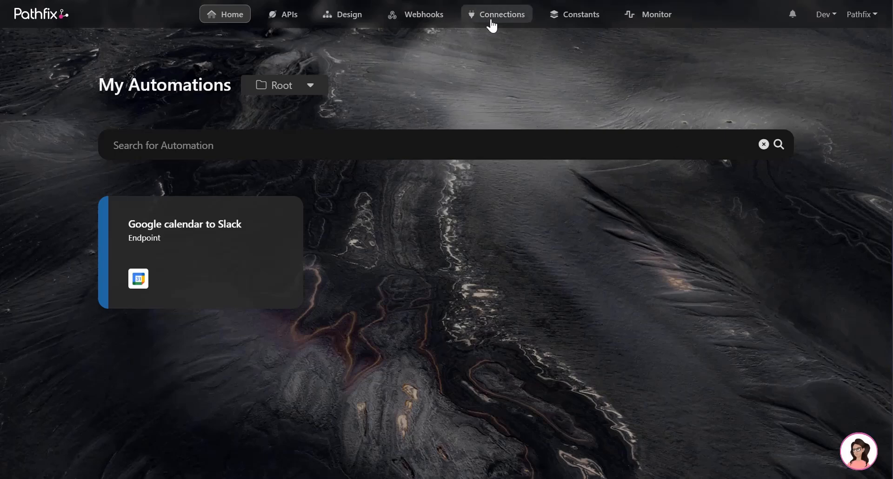
- Create a new automation with an Endpoint trigger and title it "Send message on new signup"
click(350, 21)
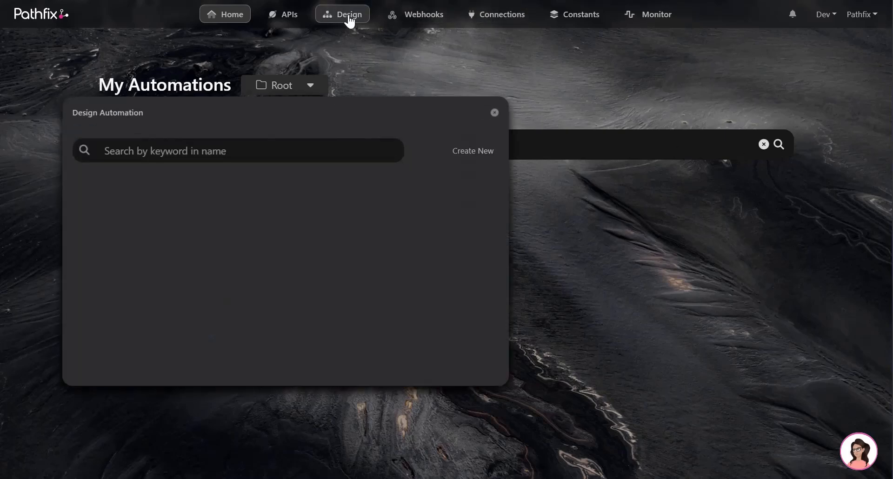
click(456, 158)
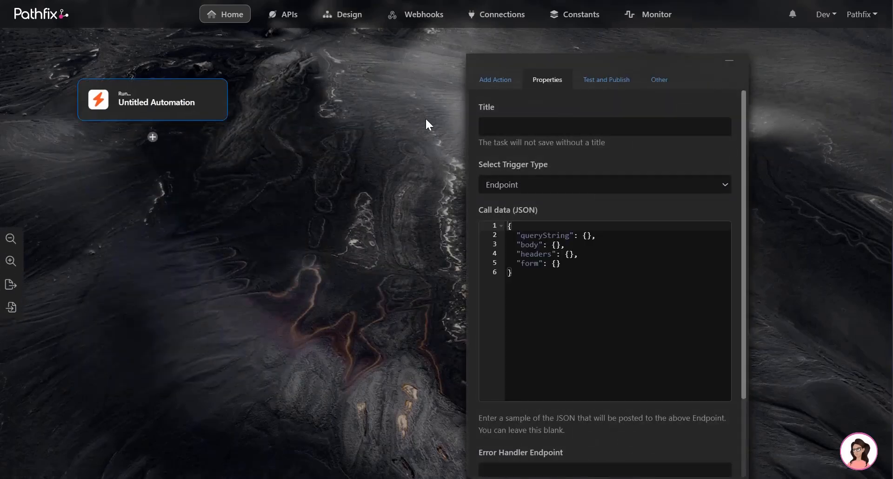
click(666, 135)
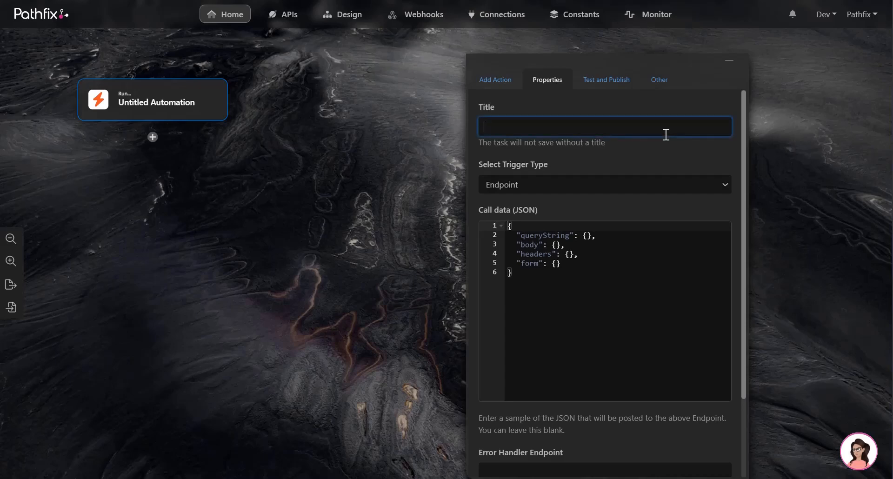
text(Send message on new signup)
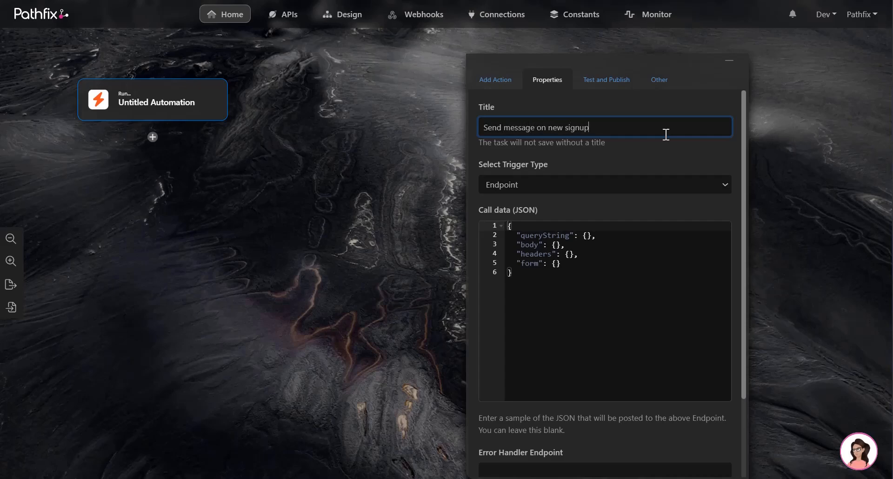
- Replace the trigger's call data with sample JSON holding the lead's email, name, role "Tech Architect", company "Somedomain Inc." and campaign "fb"
click(656, 261)
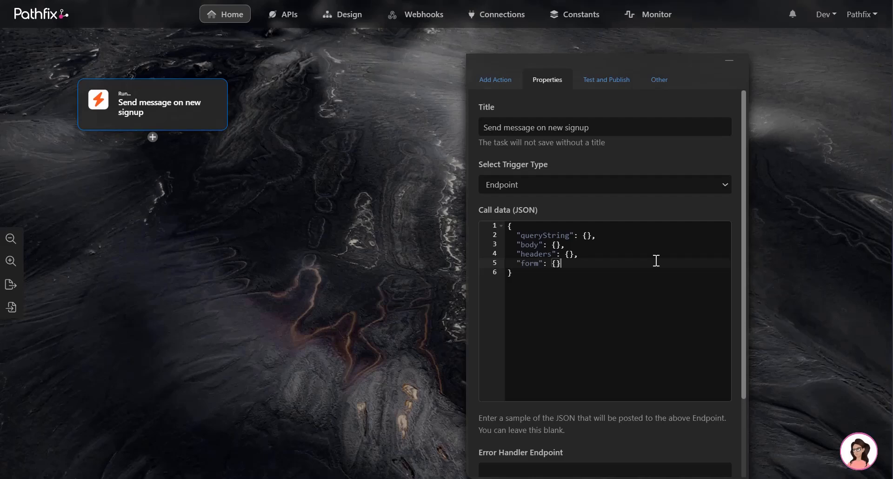
click(611, 283)
key(ctrl+a)
key(ctrl+v)
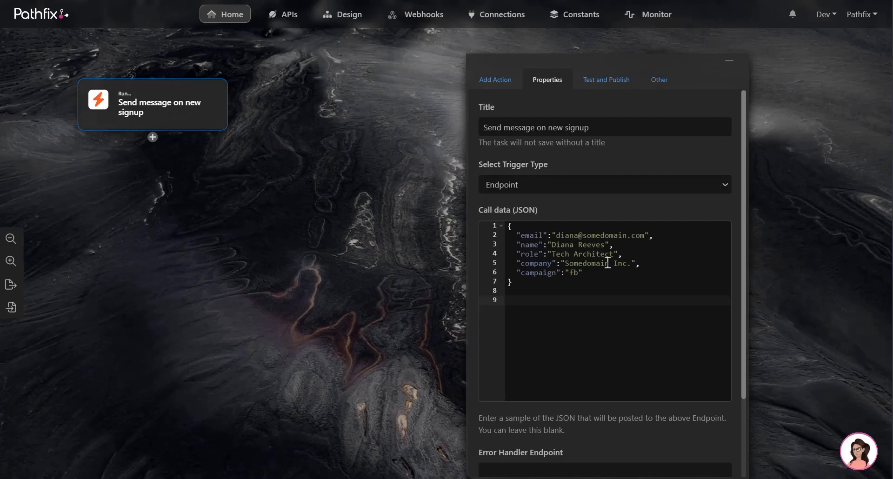
- Add a Call API action below the trigger and title it "Send to Slack"
click(503, 88)
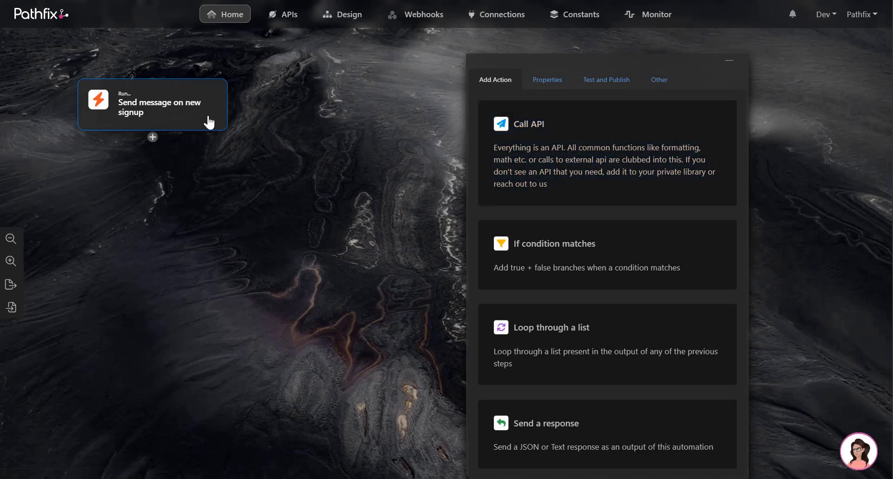
click(545, 165)
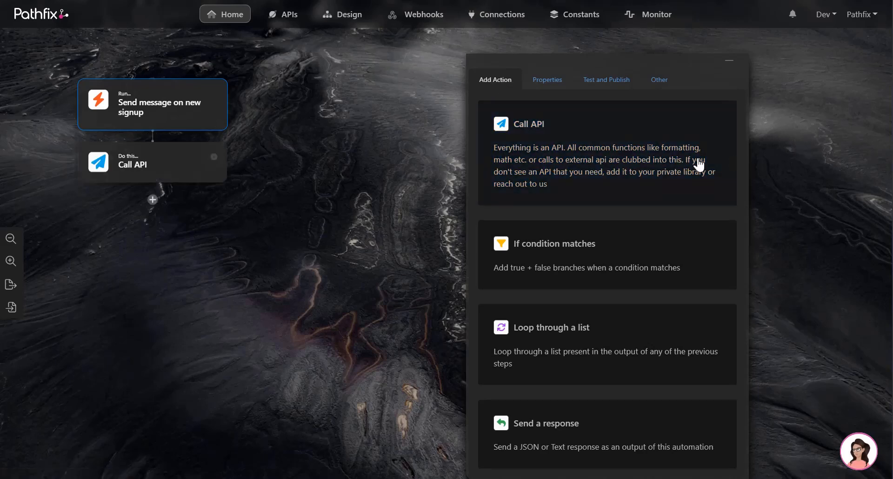
click(164, 180)
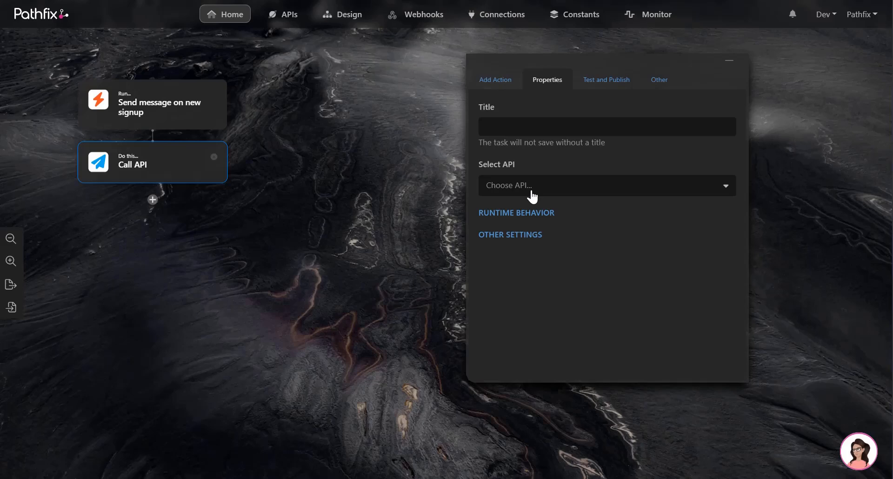
click(535, 134)
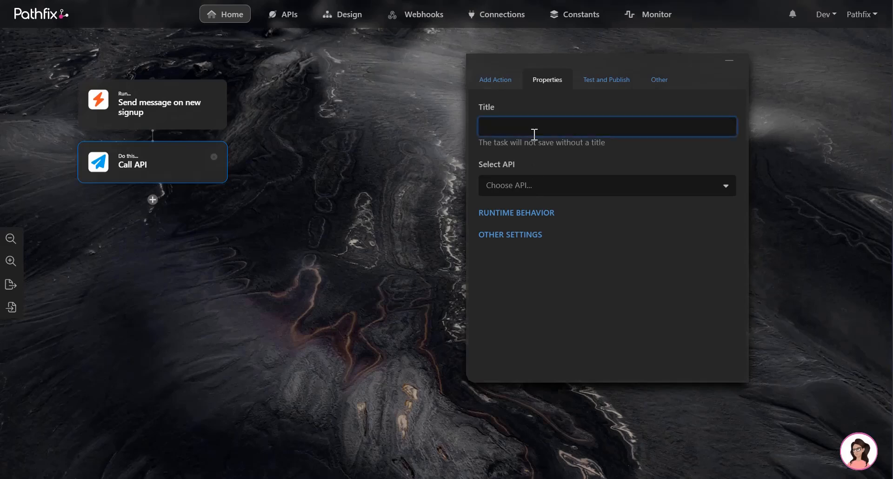
text(Send to Slack)
click(472, 163)
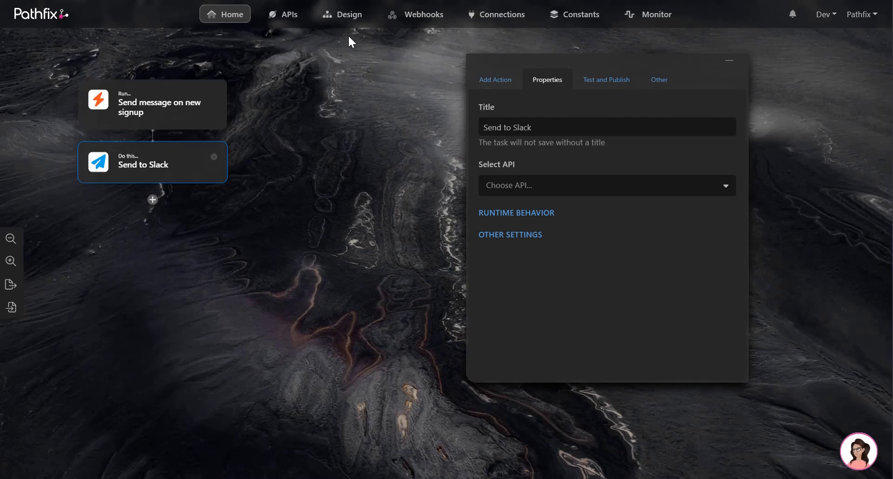
- Look through the connections for Slack and search them for "pathfix", then clear the search and close the list
click(502, 19)
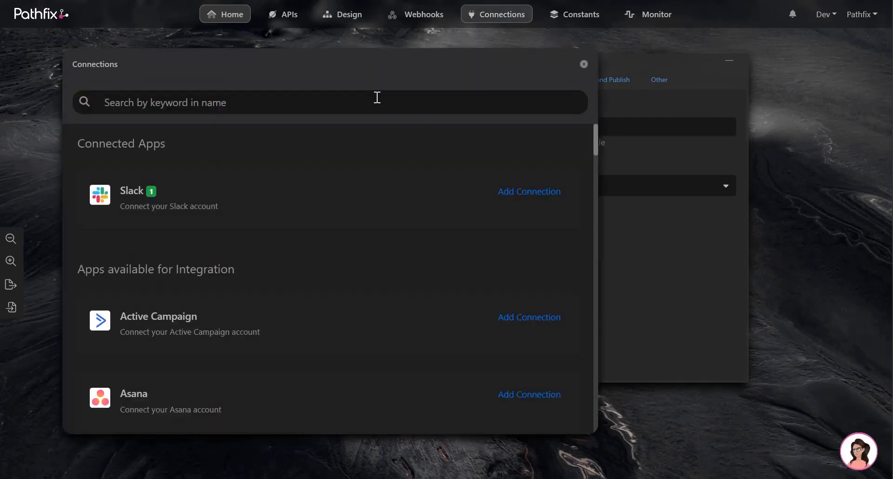
text(pathfix)
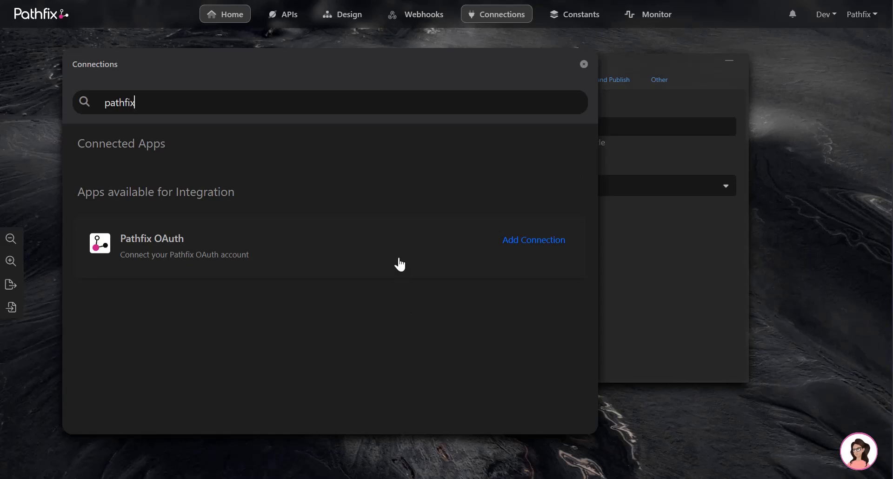
key(ctrl+a)
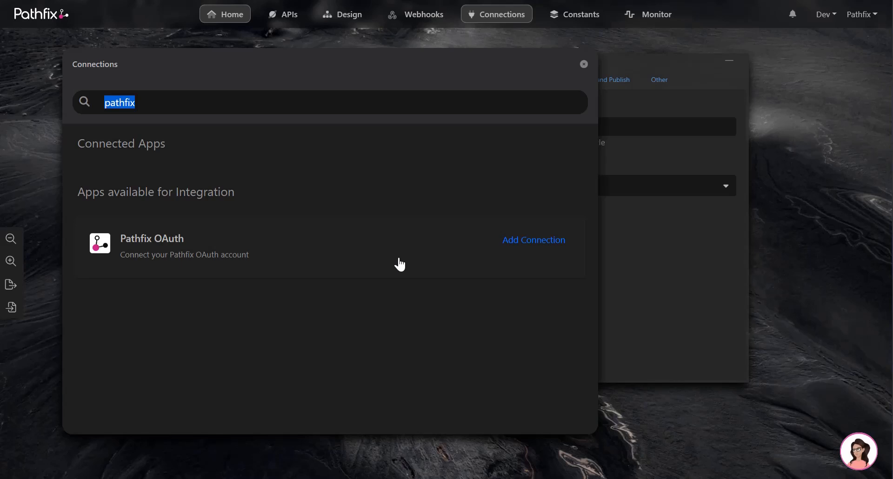
key(BackSpace)
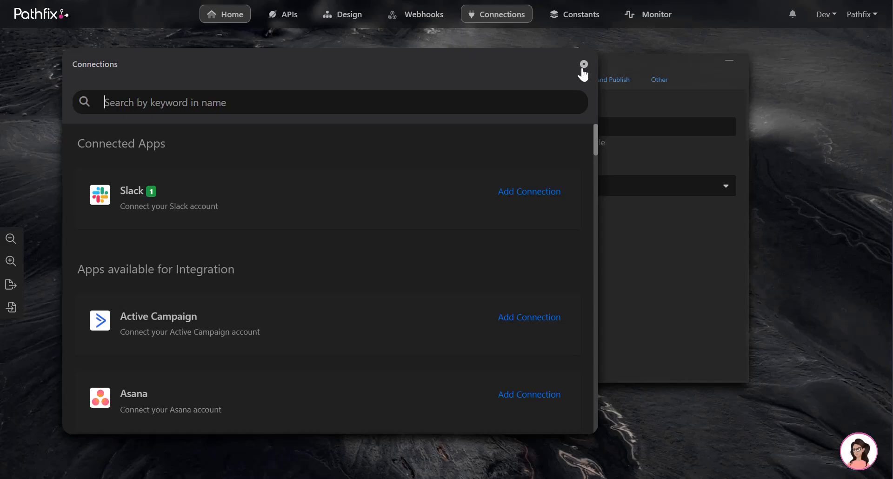
click(583, 66)
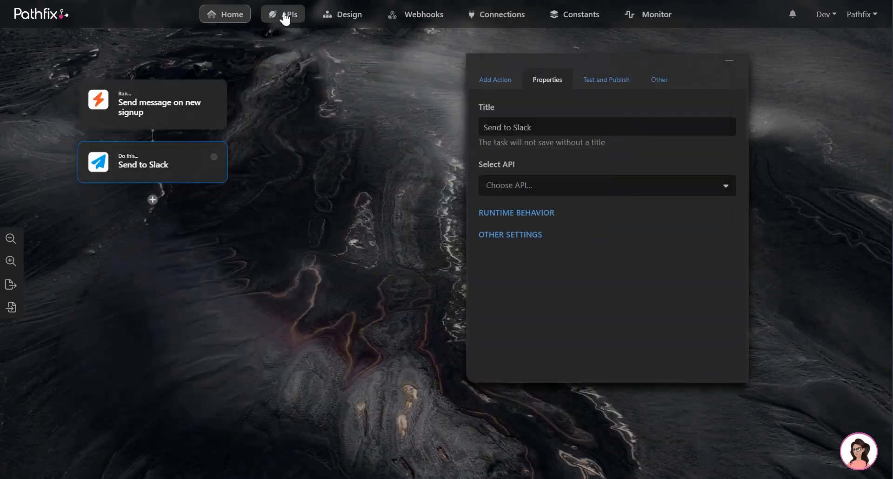
- Start a new private API and name it "Send to my Slack channel"
click(285, 17)
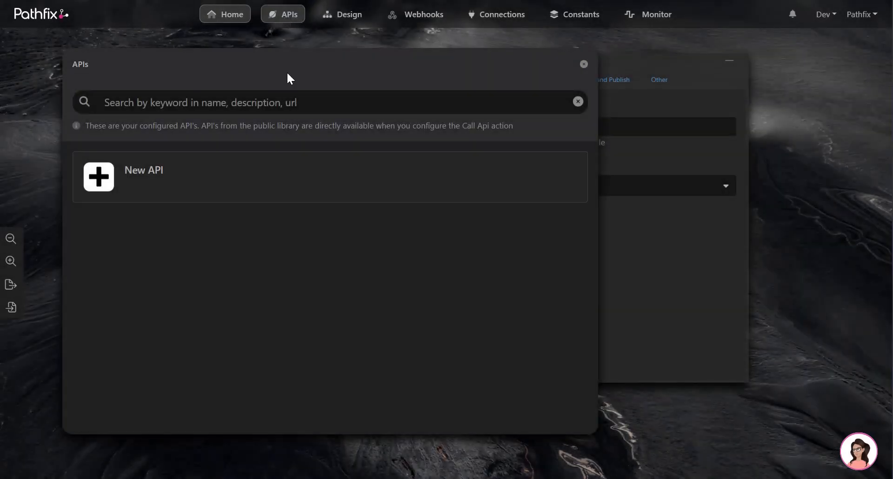
click(275, 198)
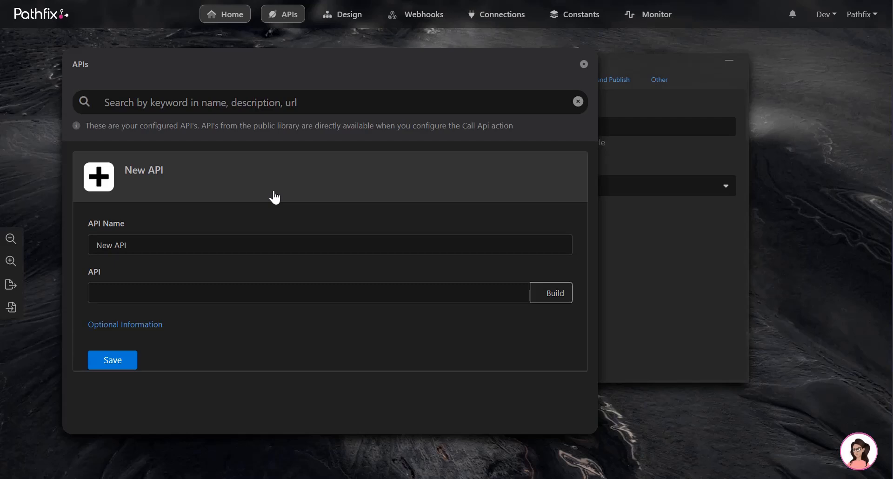
click(292, 252)
key(ctrl+a)
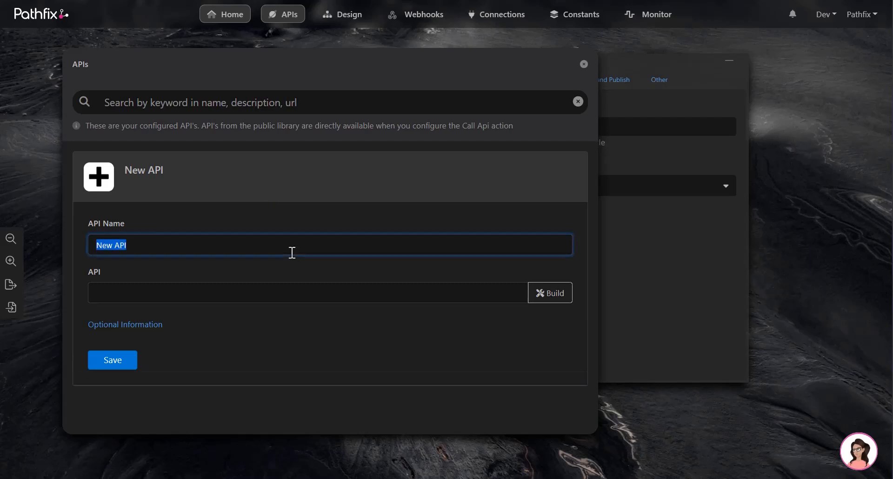
text(Send to my Slack channel)
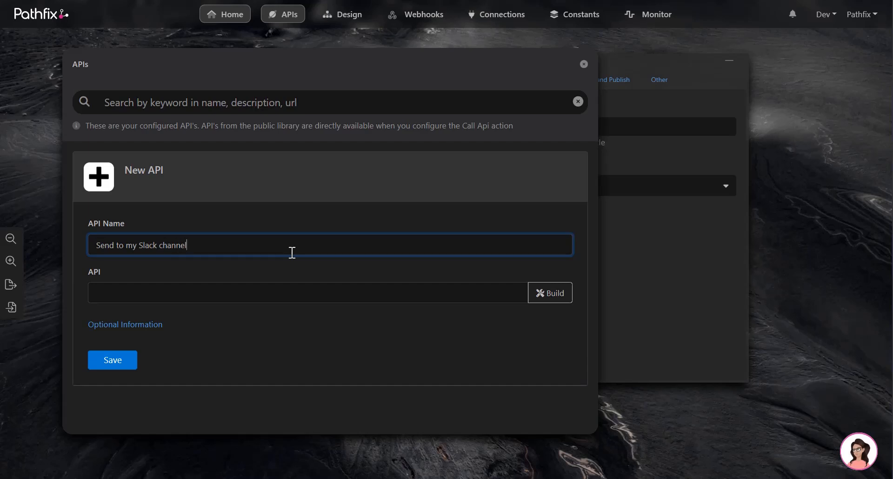
key(ctrl+a)
click(292, 253)
click(314, 297)
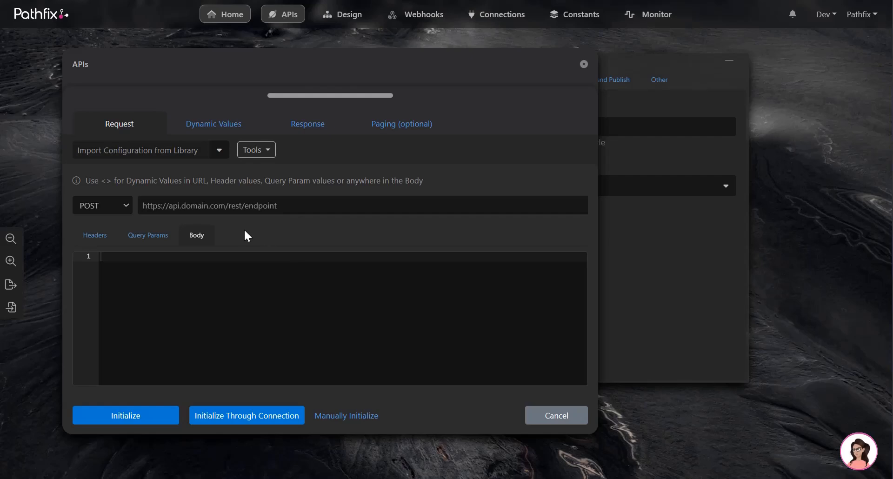
click(124, 211)
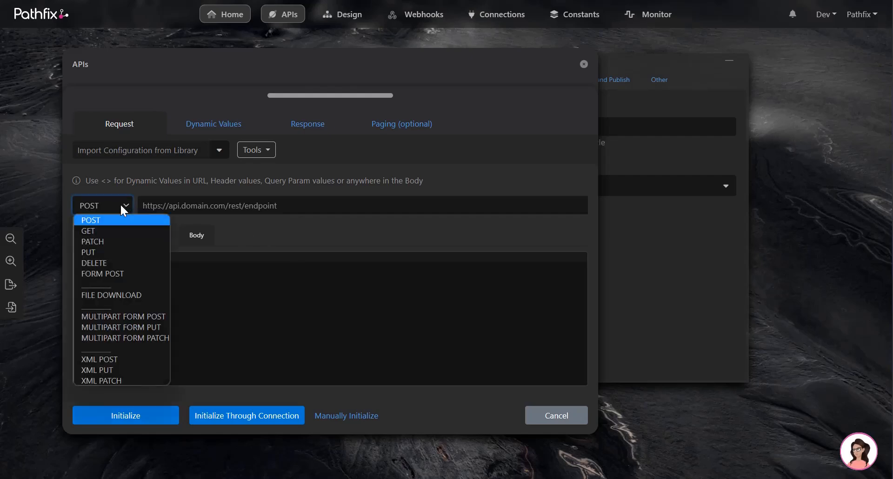
click(190, 204)
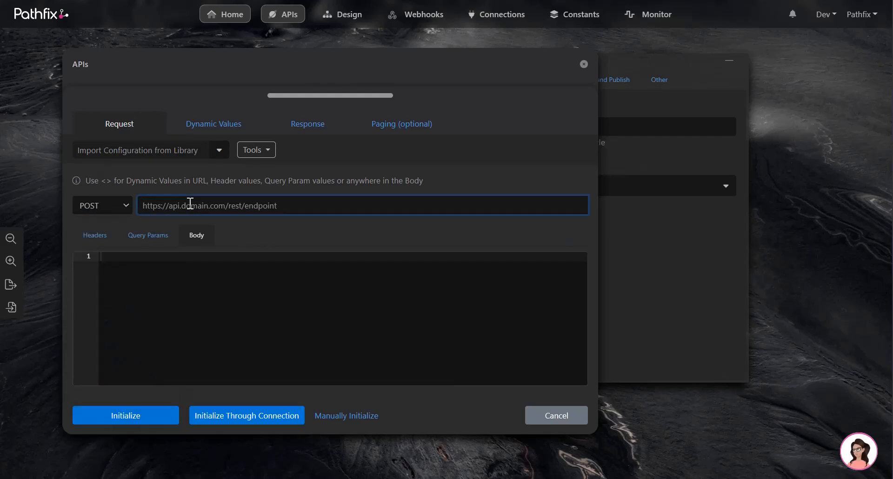
click(199, 277)
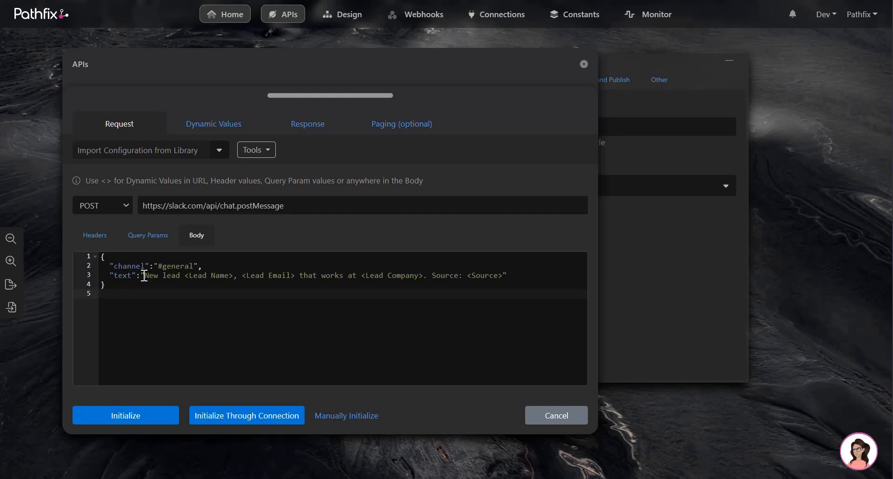
drag(144, 276, 285, 258)
click(286, 276)
drag(237, 277, 181, 277)
click(191, 283)
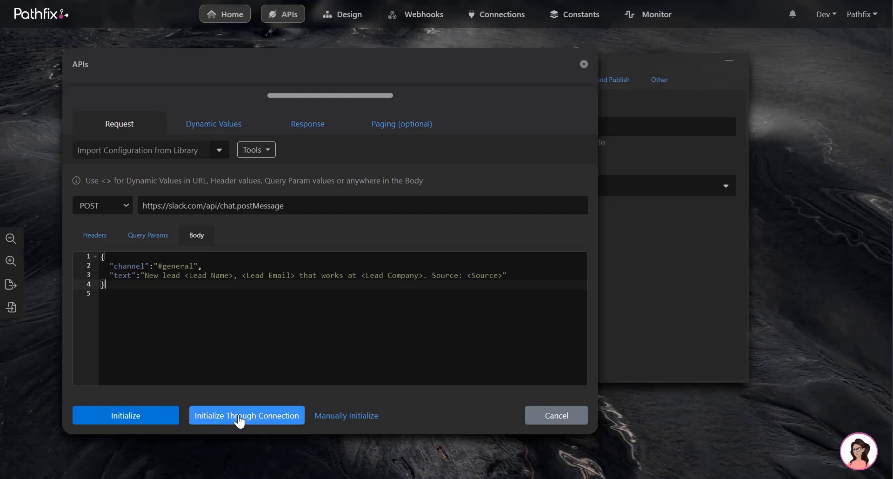
- Initialize the request through the Pathfix Team Slack connection with a sample lead name and email, company "Pathfix" and source "Email"
click(239, 421)
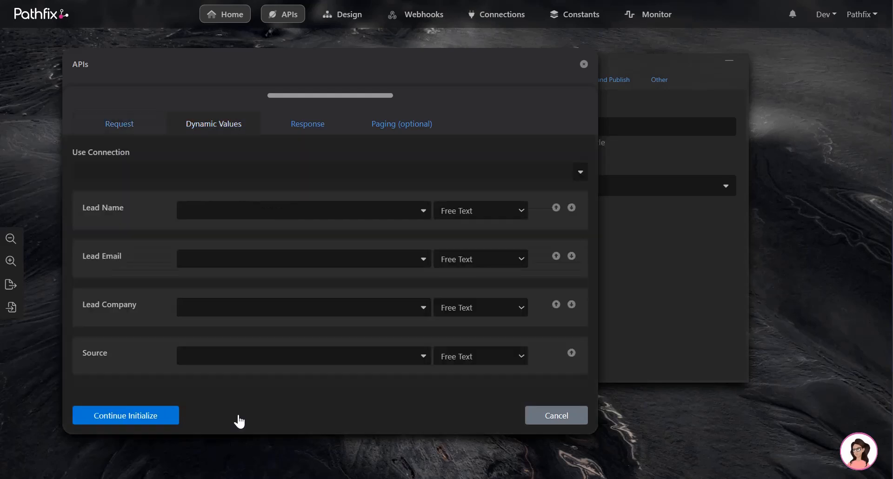
click(269, 180)
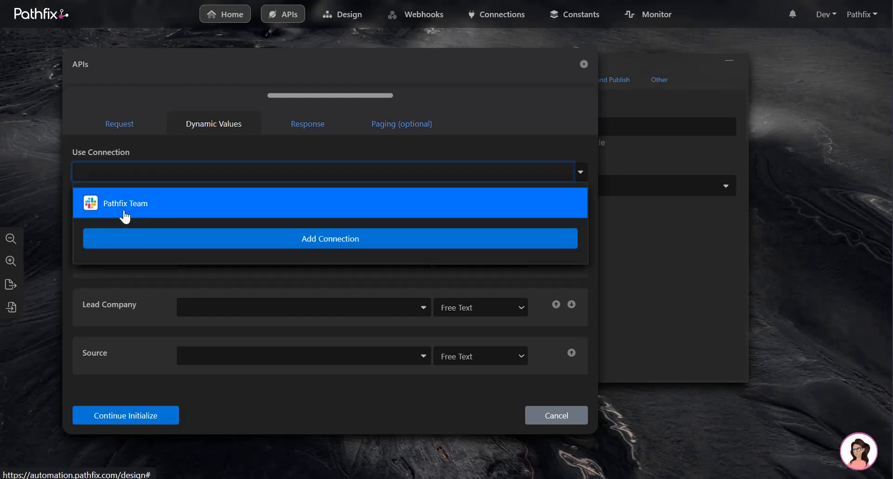
click(124, 215)
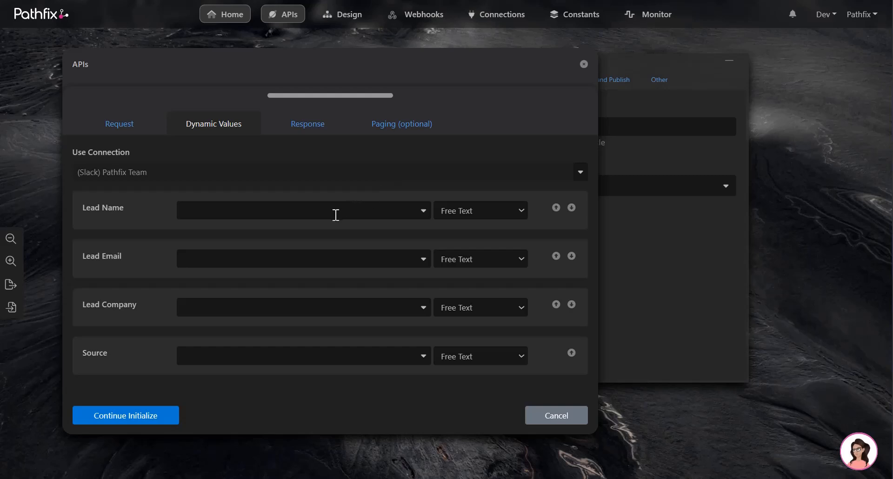
scroll(461, 309, down, 2)
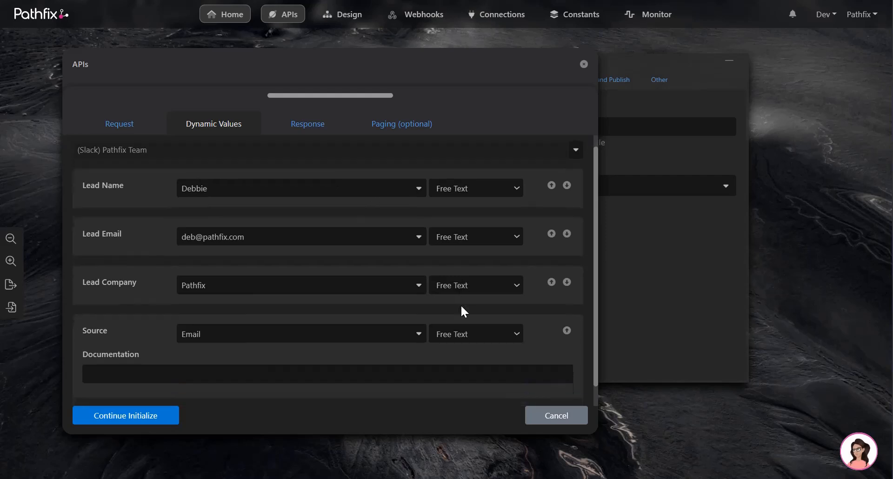
scroll(462, 311, up, 2)
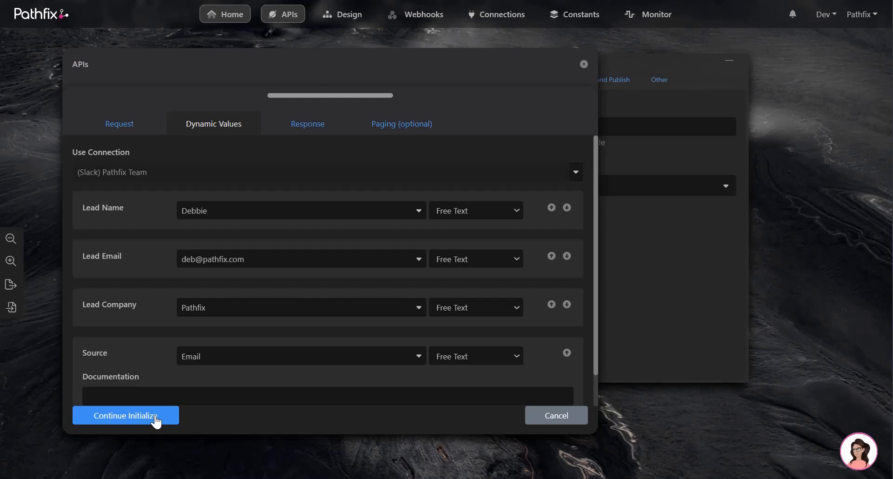
click(156, 422)
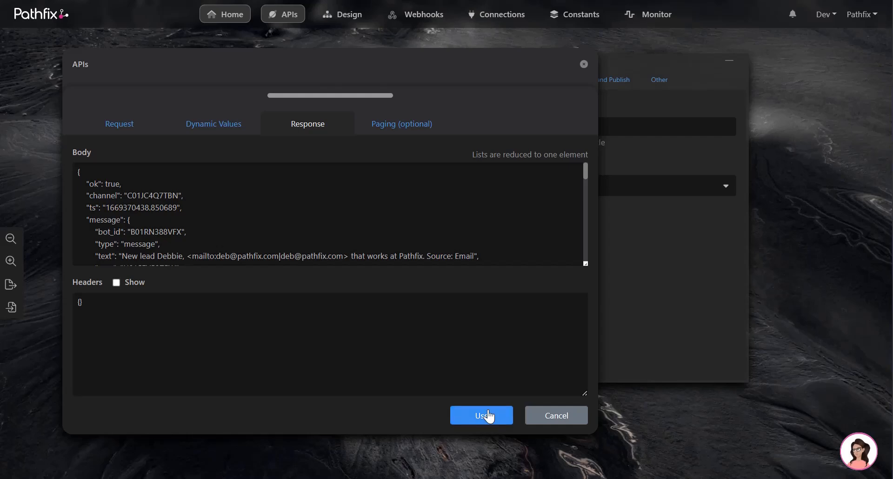
- Accept the sample response, save the "Send to my Slack channel" API and close the API list
click(488, 419)
click(114, 414)
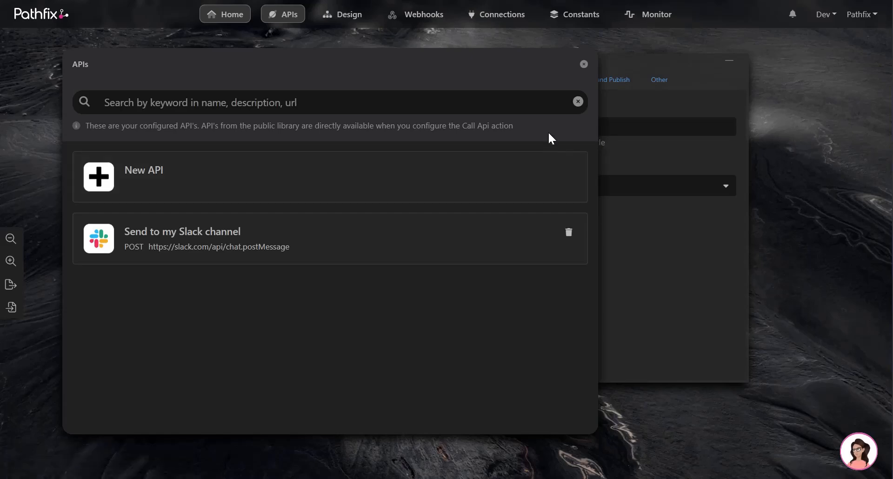
click(584, 65)
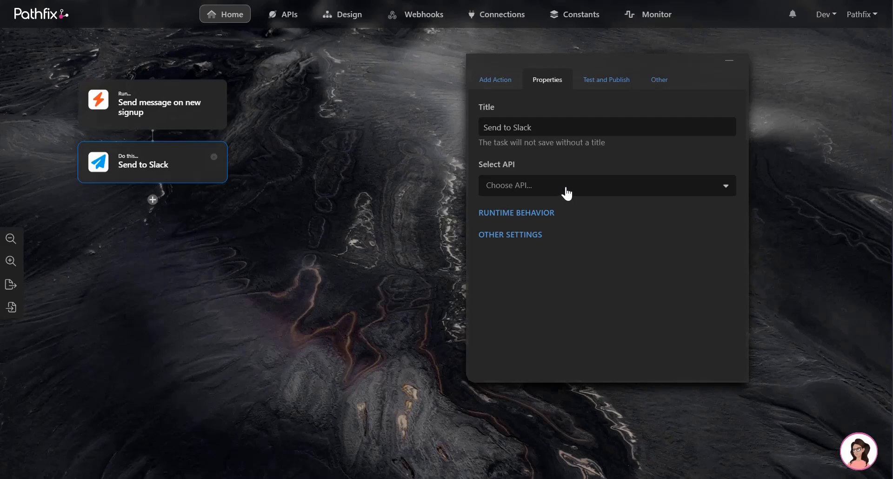
- Assign the "Send to my Slack channel" API to the Send to Slack task and use the (Slack) Pathfix Team connection
click(567, 192)
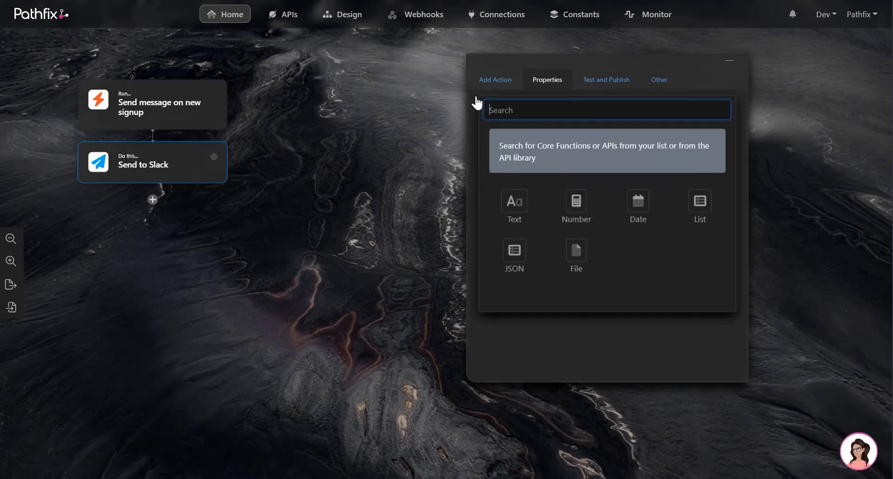
text(slack)
scroll(625, 150, down, 5)
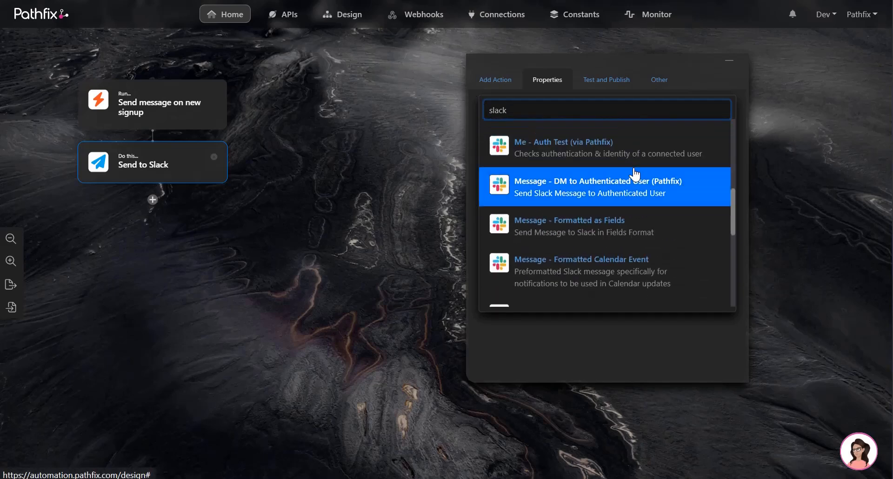
scroll(634, 174, down, 5)
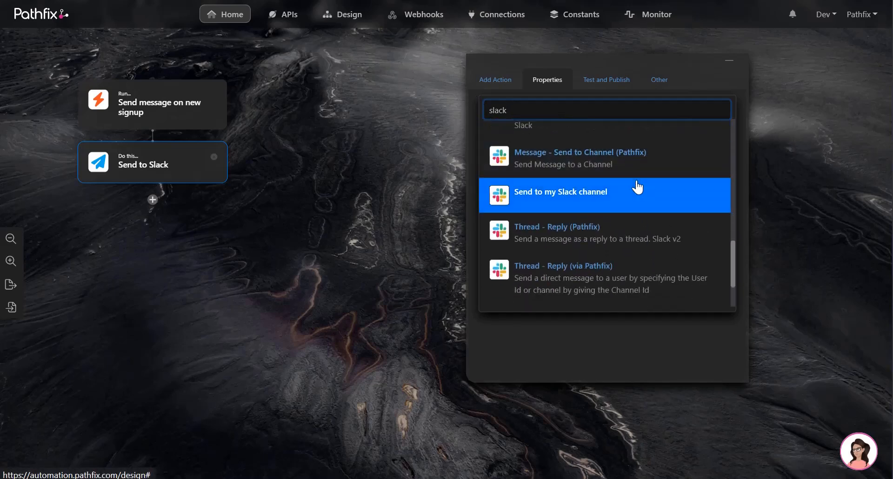
click(638, 187)
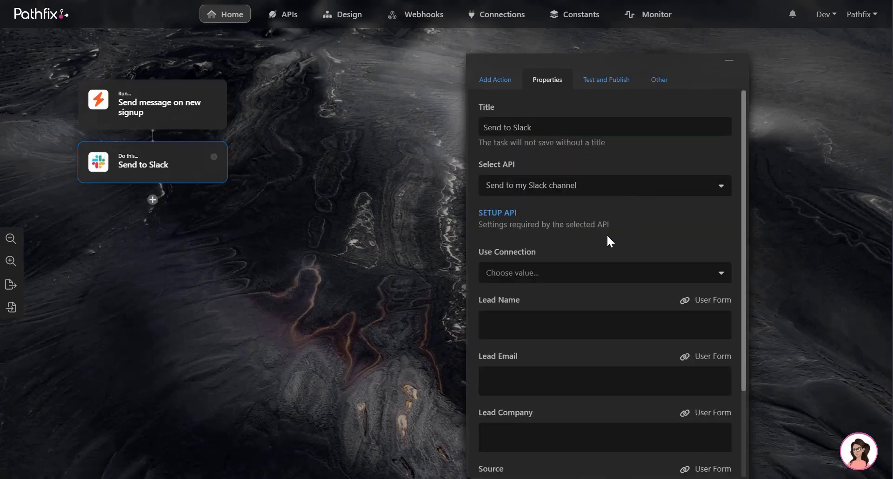
scroll(607, 234, down, 2)
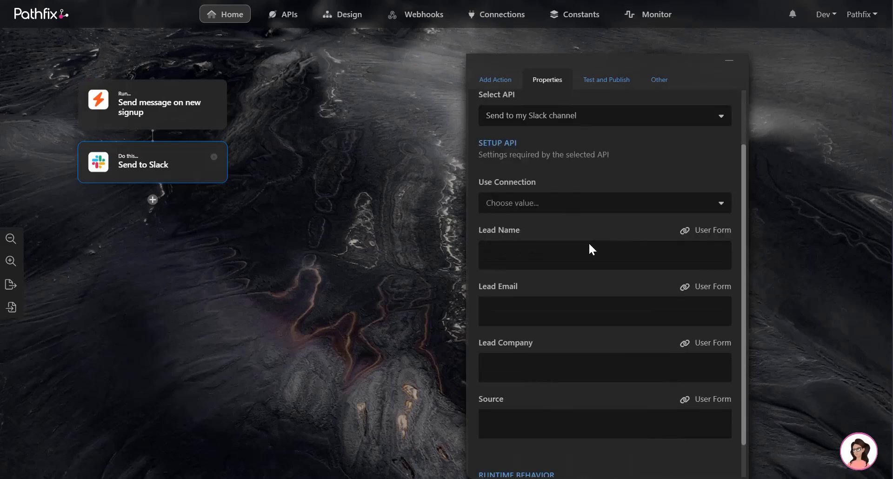
click(568, 214)
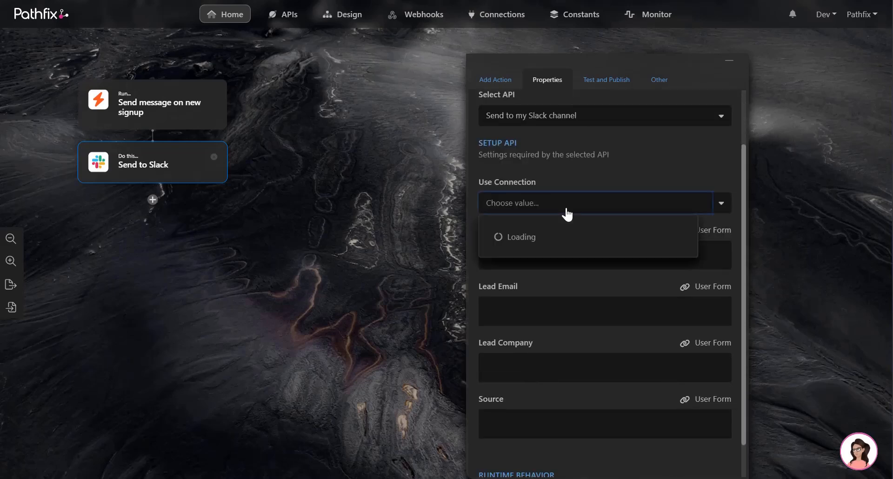
click(566, 235)
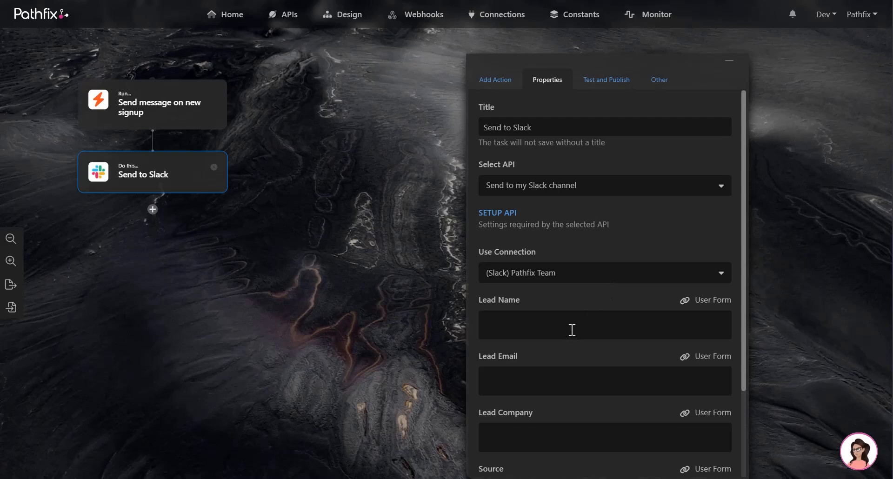
- Map Lead Name to the name field and Lead Email to the email field of "Send message on new signup"
scroll(565, 311, down, 3)
scroll(563, 308, up, 3)
click(537, 317)
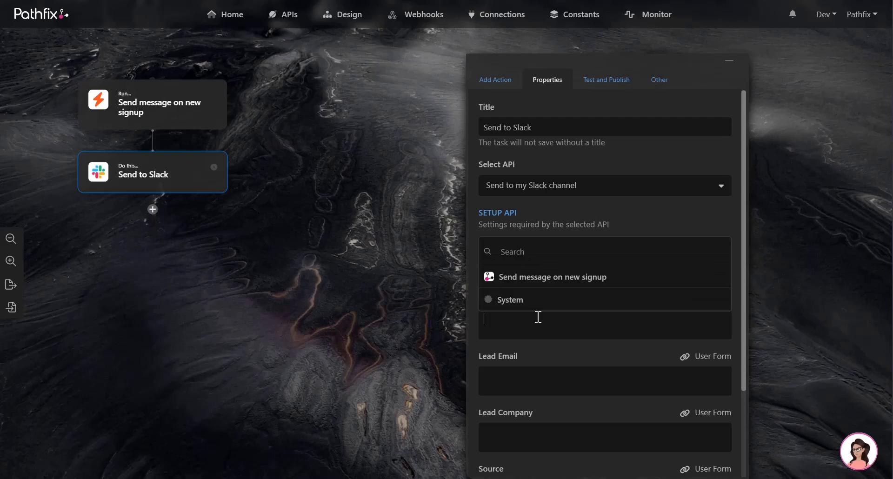
click(540, 279)
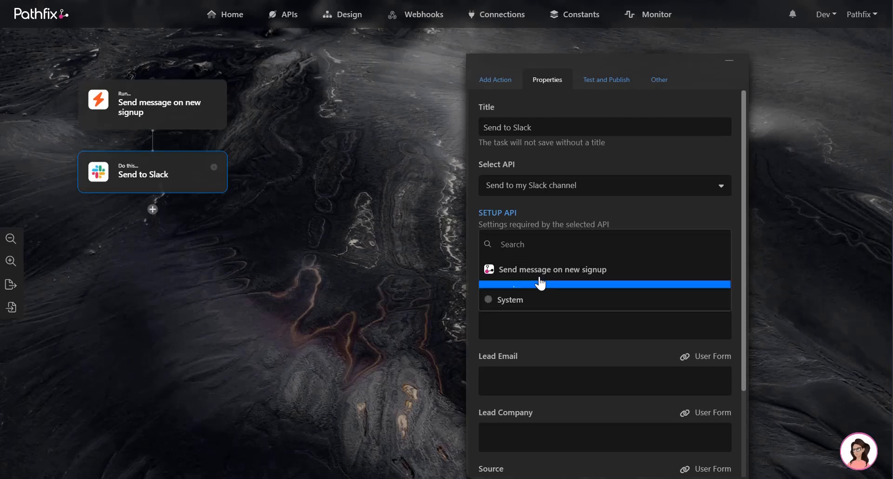
click(539, 263)
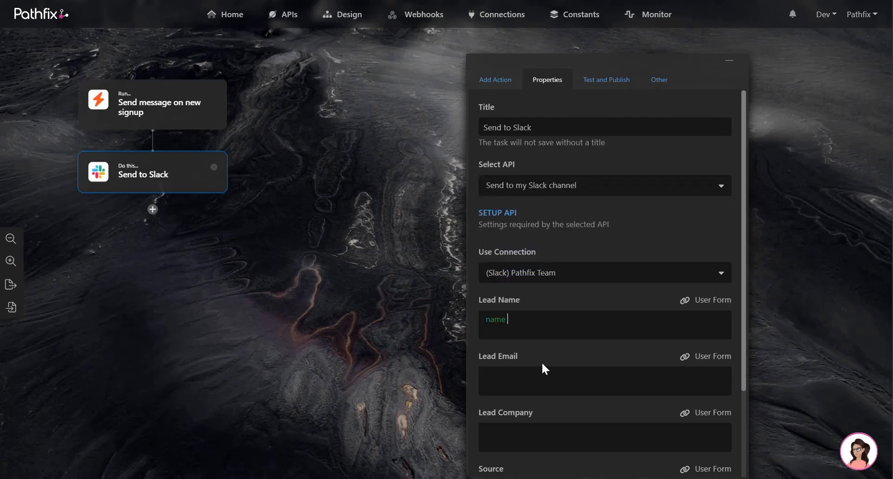
click(565, 371)
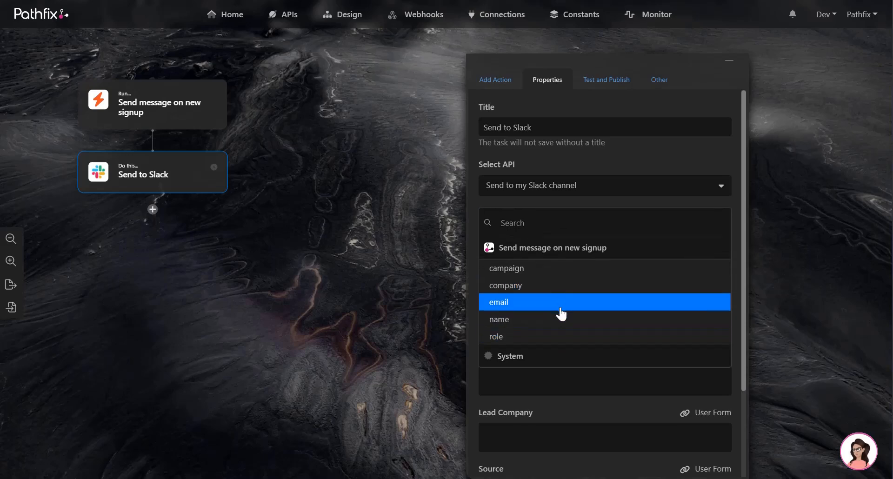
click(561, 312)
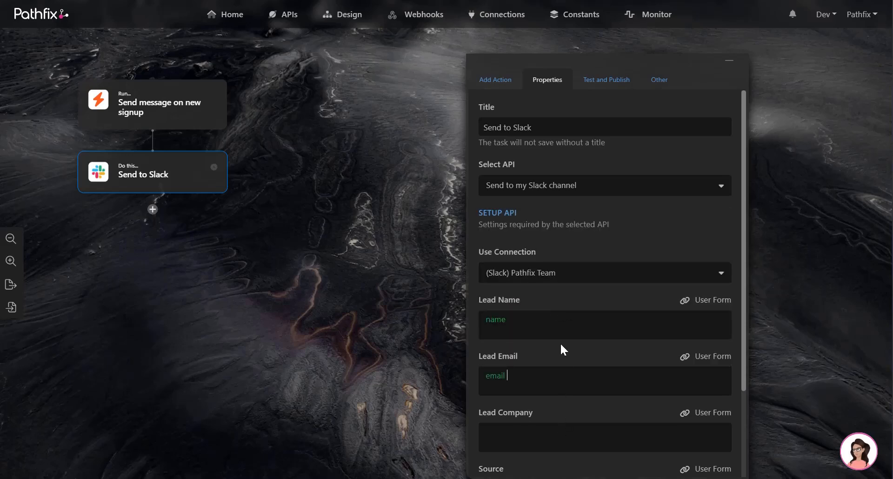
- Map Lead Company to the company field and Source to the campaign field of "Send message on new signup"
scroll(561, 345, down, 3)
click(557, 320)
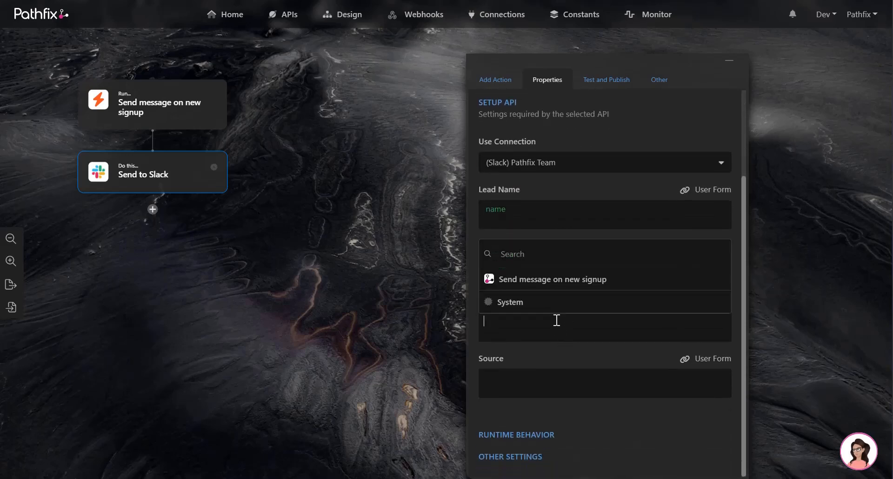
click(550, 281)
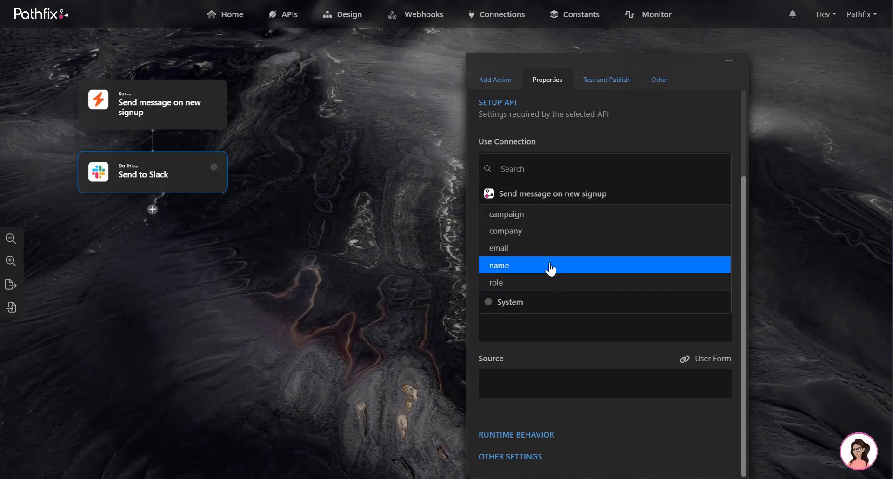
click(549, 236)
click(556, 373)
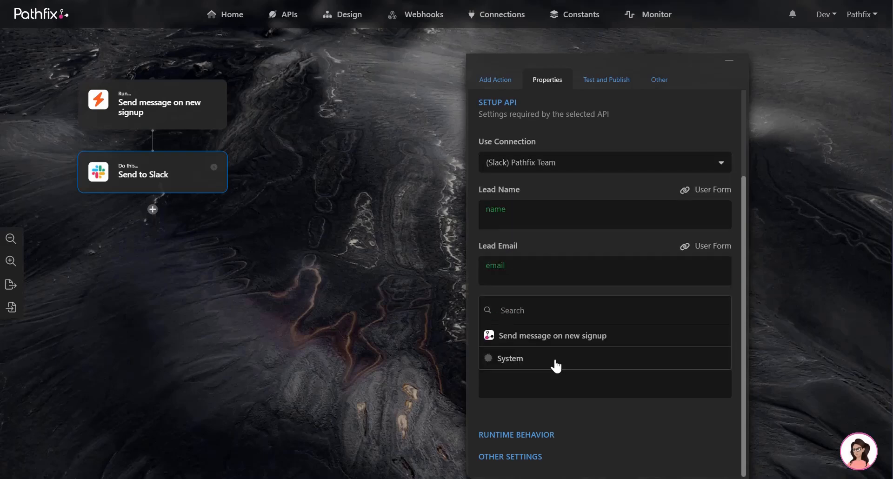
click(554, 336)
click(556, 270)
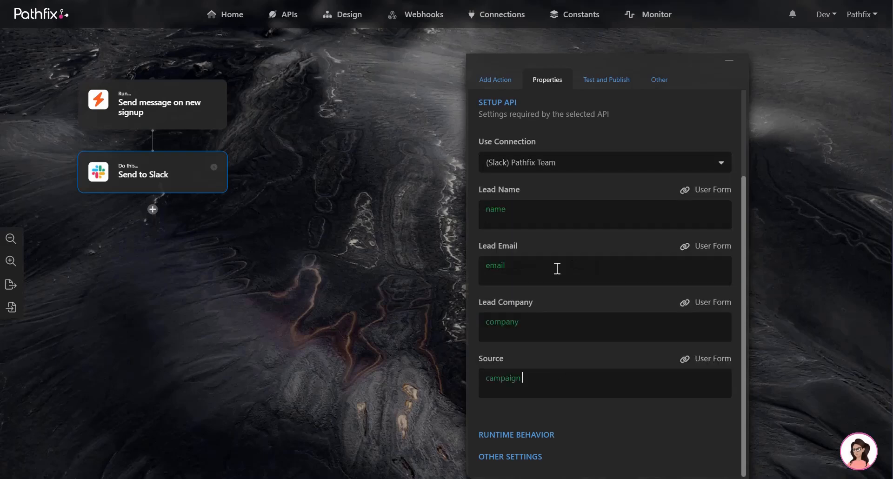
- Run a test of the "Send message on new signup" automation
scroll(594, 394, up, 1)
scroll(594, 394, up, 2)
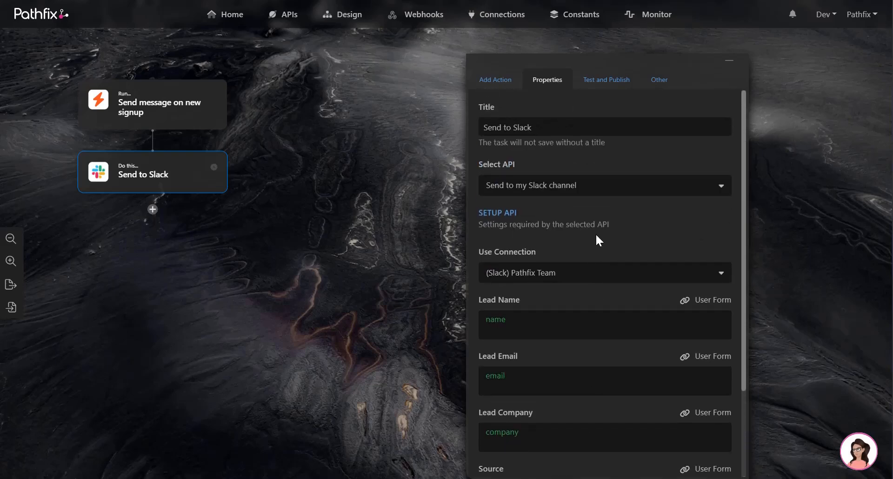
click(610, 85)
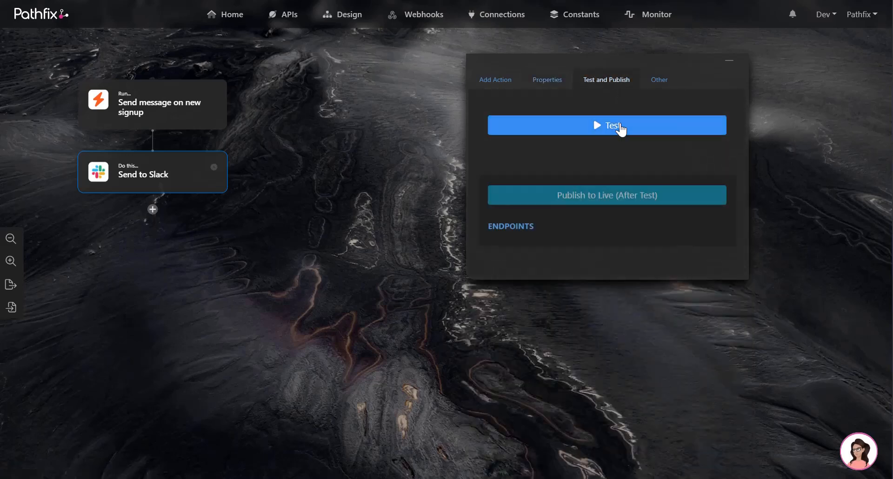
click(621, 130)
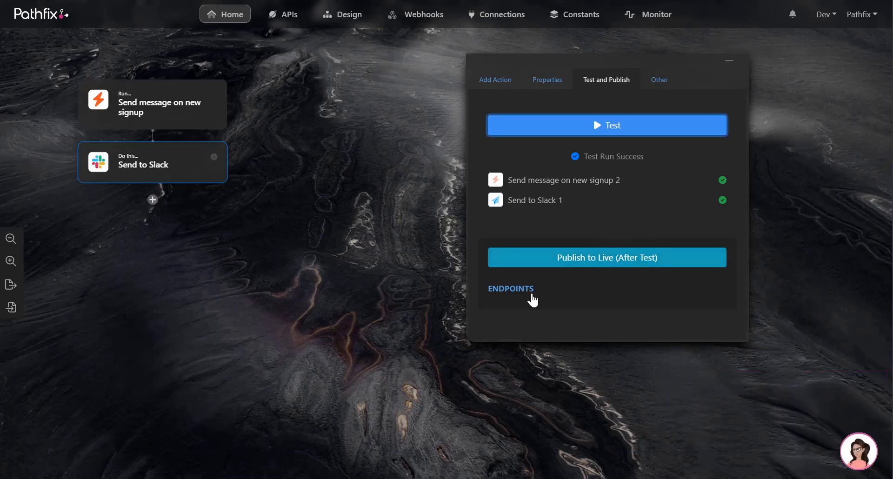
- Reveal the automation's endpoint URLs and publish the automation to Live
click(524, 292)
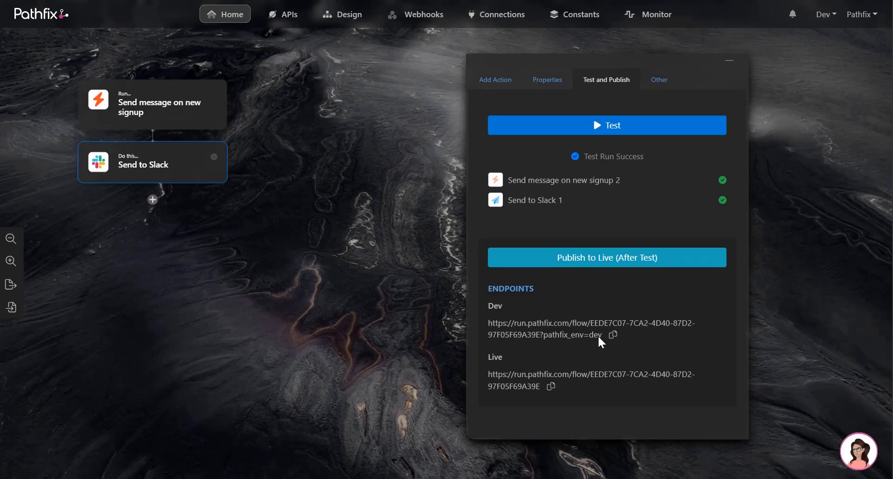
click(607, 262)
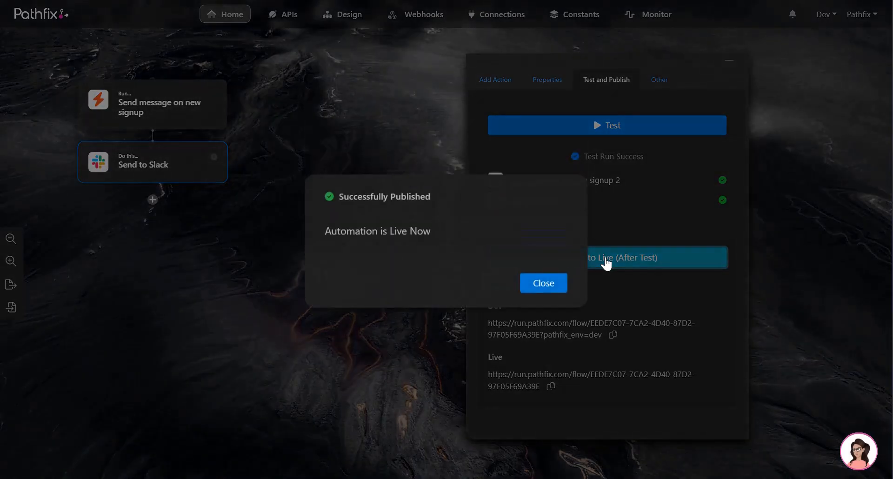
click(557, 293)
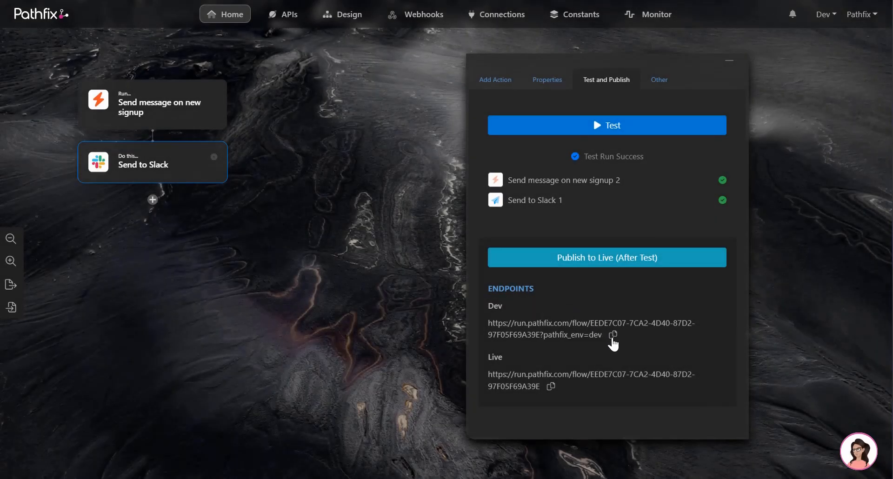
- Copy the Dev endpoint URL and, in Postman, send it the sample lead JSON with company "Somedomain Inc." and campaign "Twitter" by POST
click(614, 335)
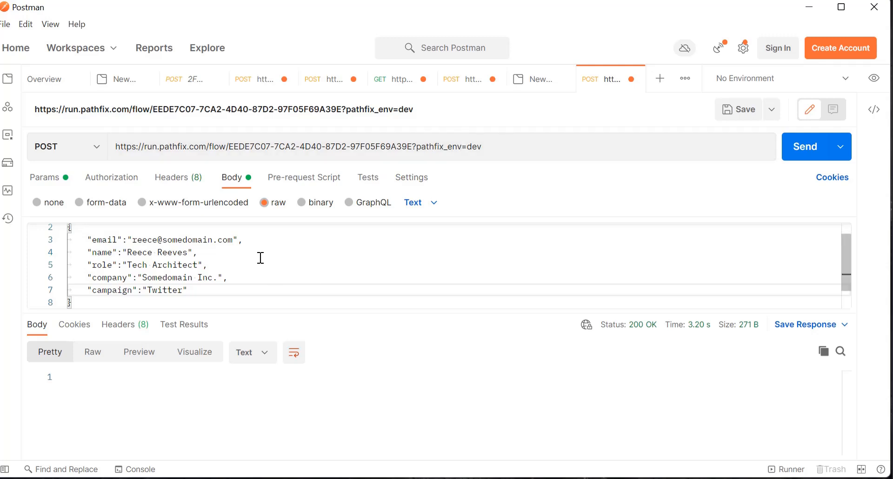
scroll(261, 258, down, 1)
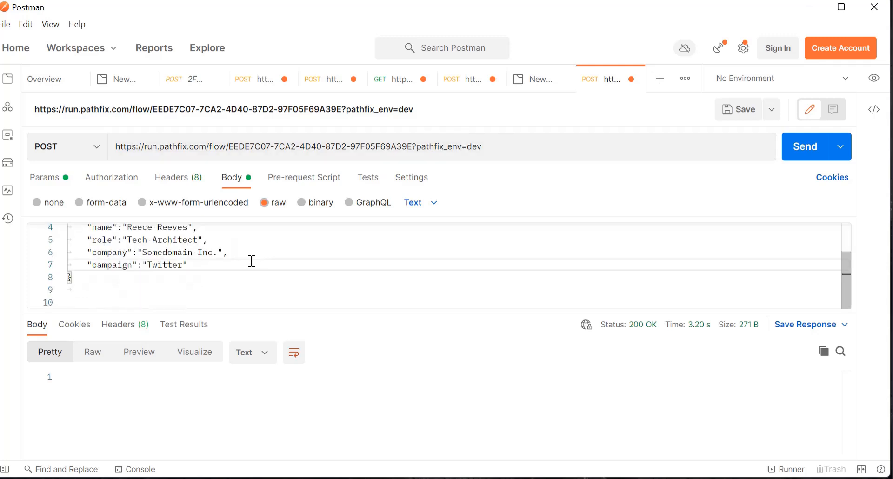
click(799, 152)
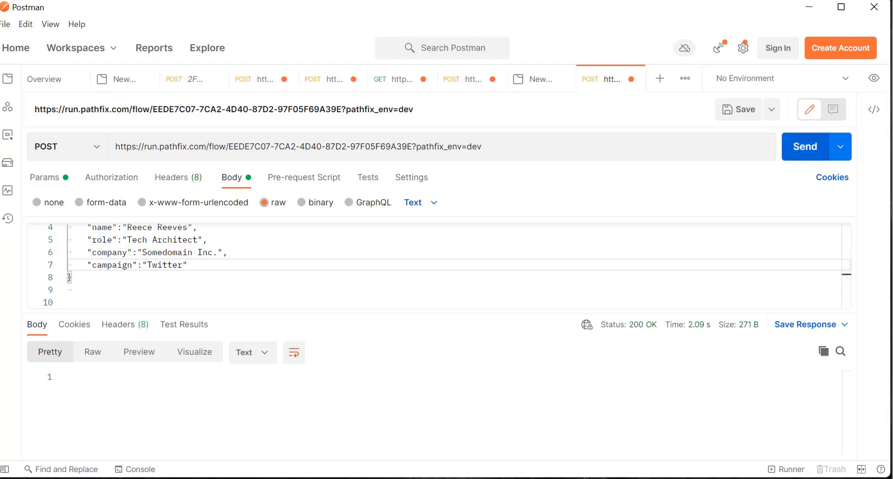
click(798, 153)
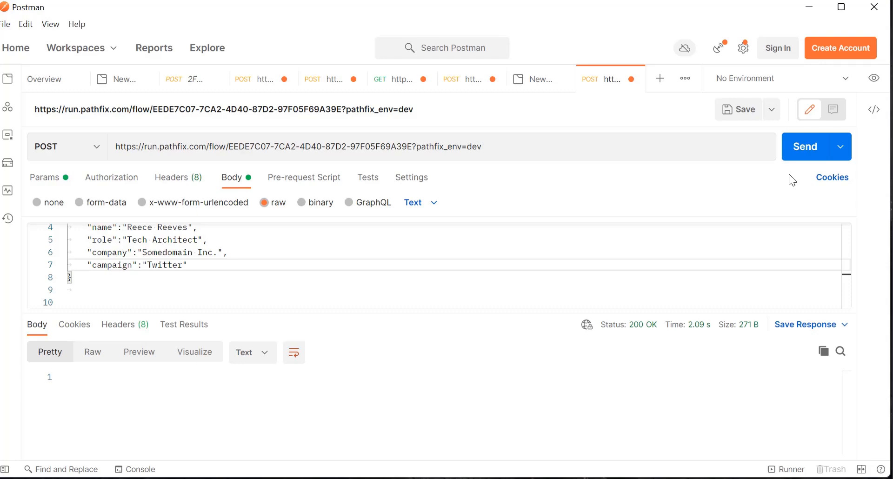
click(808, 7)
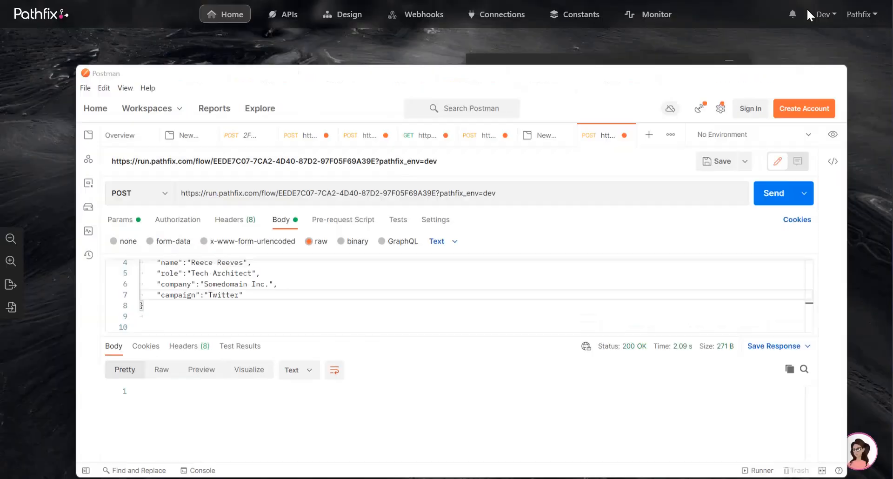
- Back in Pathfix, switch to the Live environment and examine the published "Send message on new signup" automation's Enable setting and Send to Slack properties
click(224, 19)
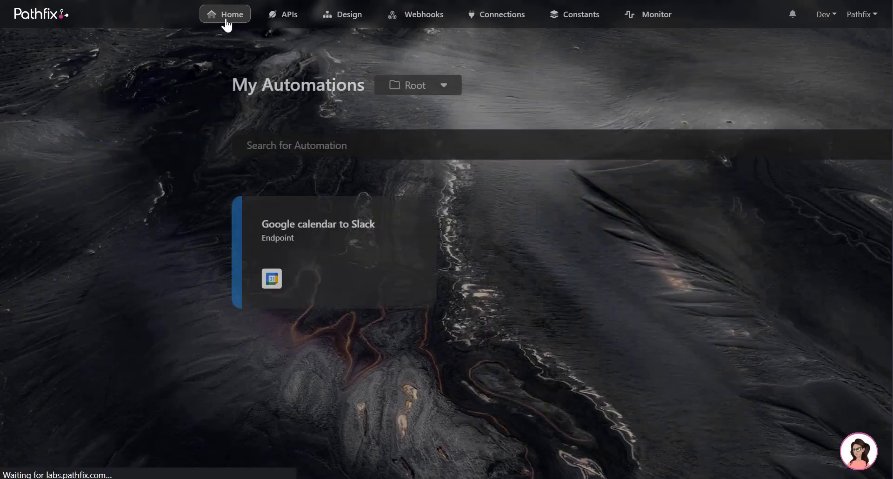
click(822, 18)
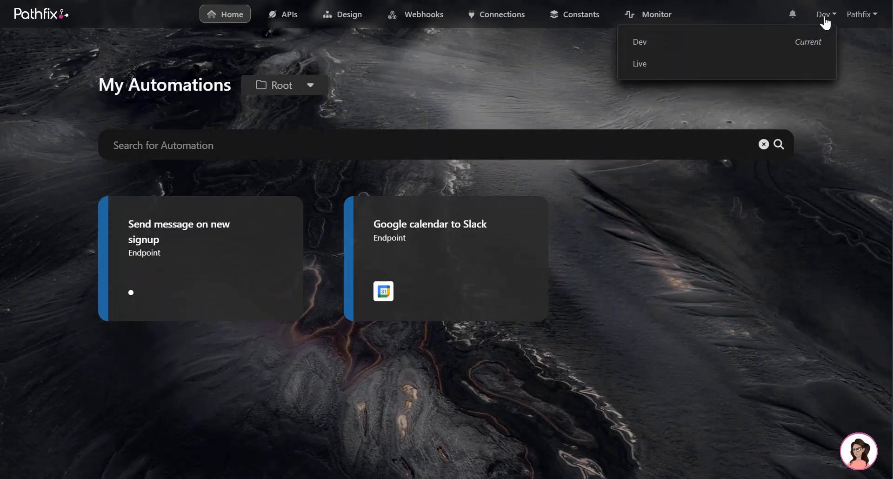
click(748, 70)
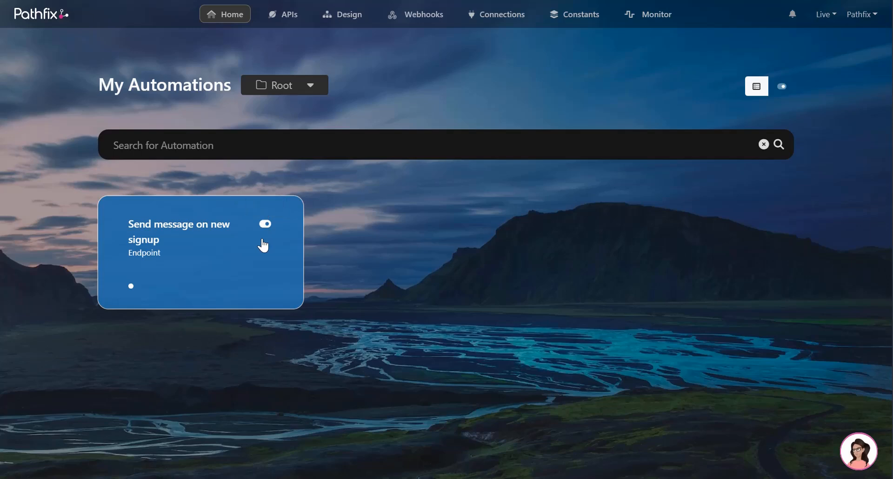
click(263, 246)
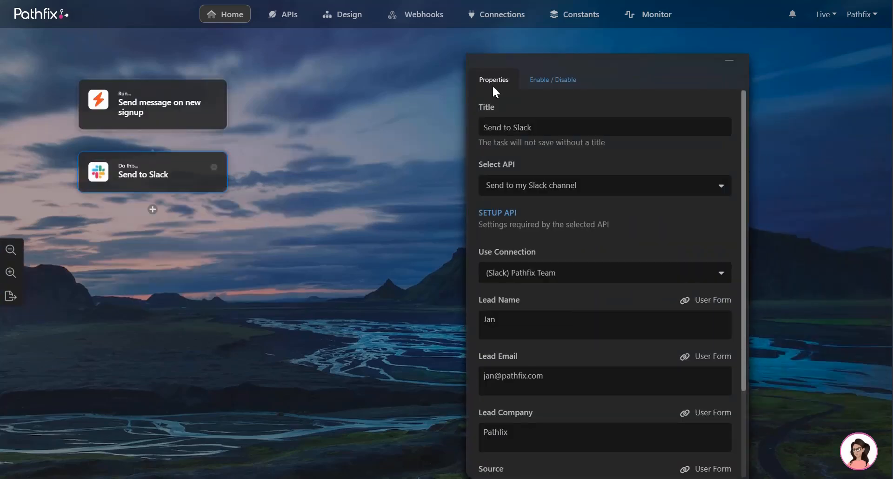
click(559, 83)
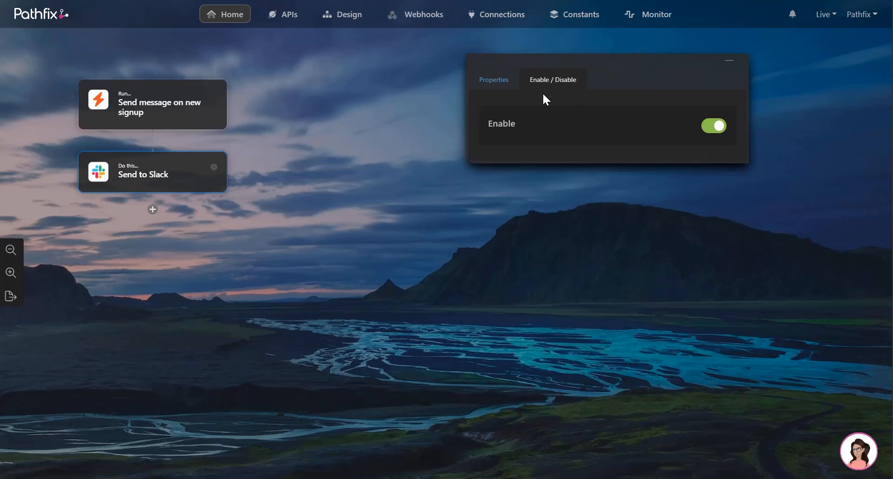
click(491, 86)
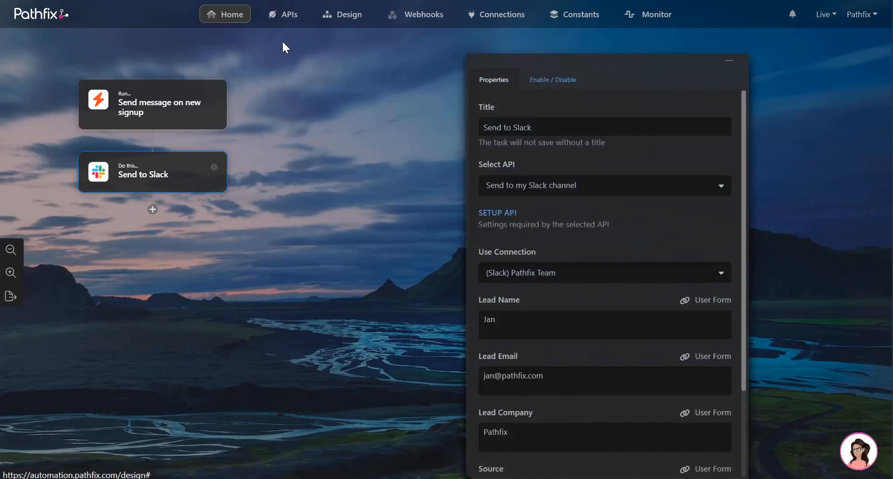
- Return to the automations list and switch back to the Dev environment
click(217, 17)
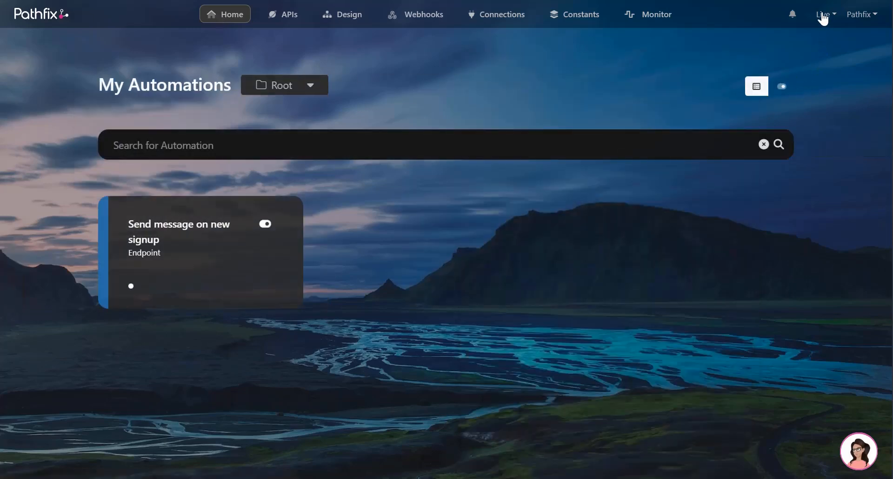
click(823, 16)
click(773, 42)
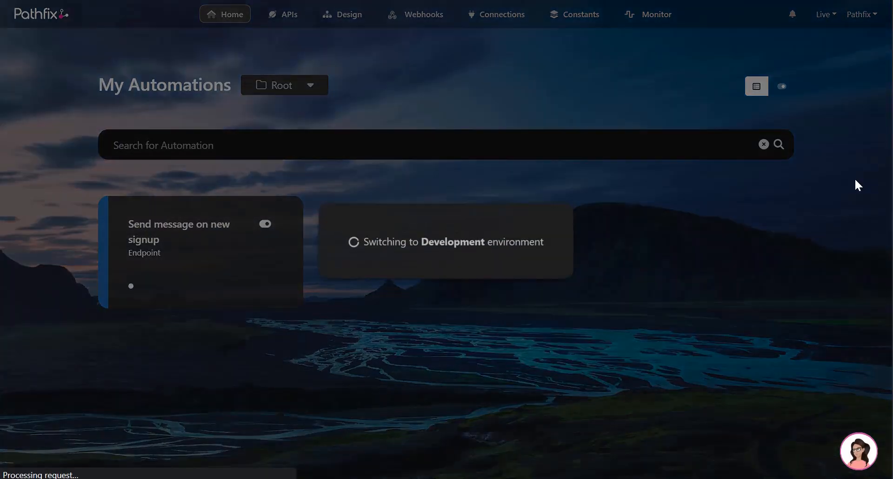